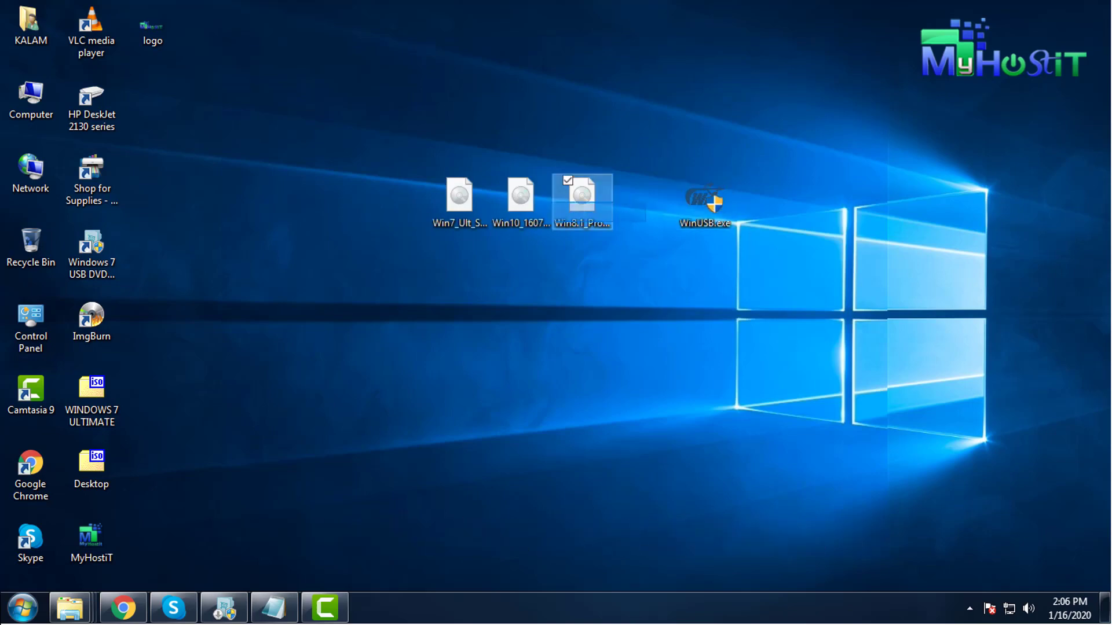
Launch WinUSB.exe with administrator rights from the folder holding the three Windows ISOs.
{"action": "left_click_drag", "start_coordinate": [619, 233], "coordinate": [417, 213]}
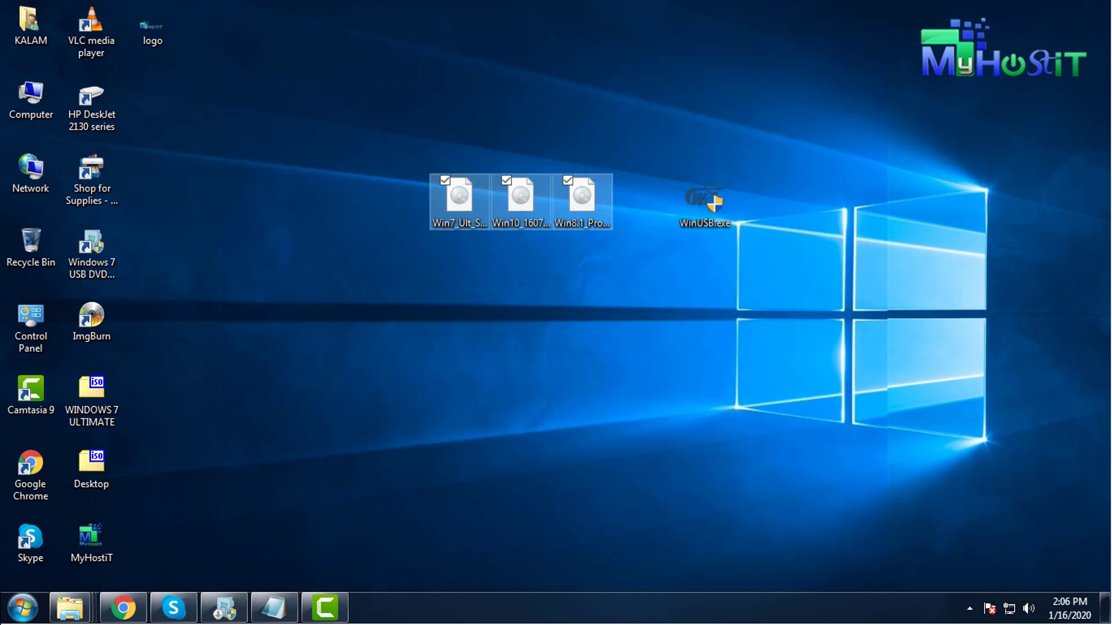
{"action": "left_click", "coordinate": [705, 202]}
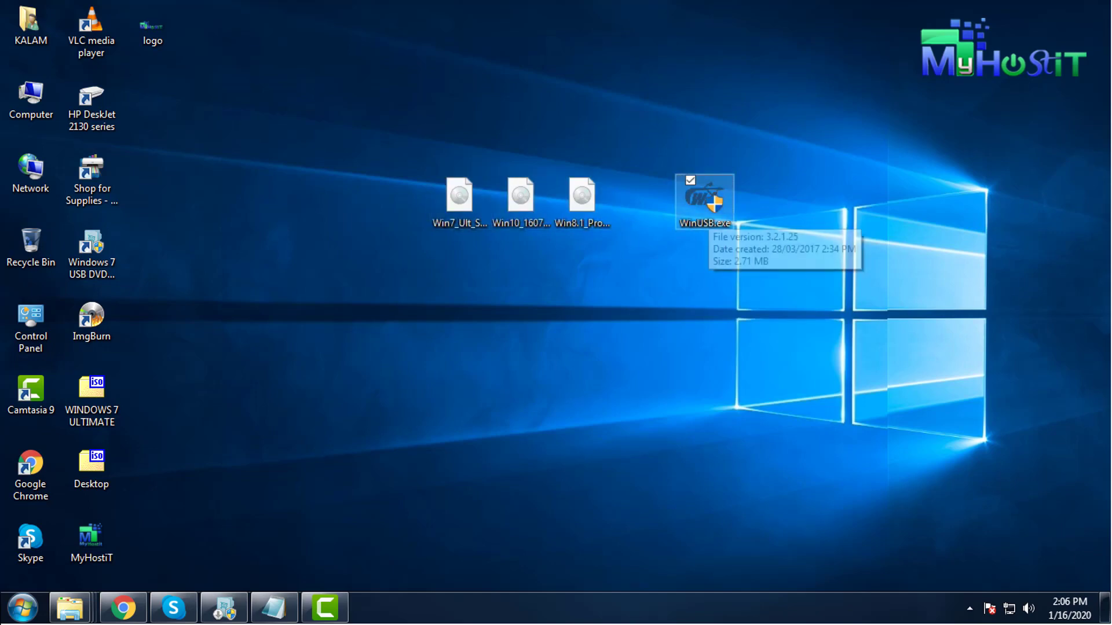
{"action": "double_click", "coordinate": [704, 202]}
{"action": "left_click", "coordinate": [474, 420]}
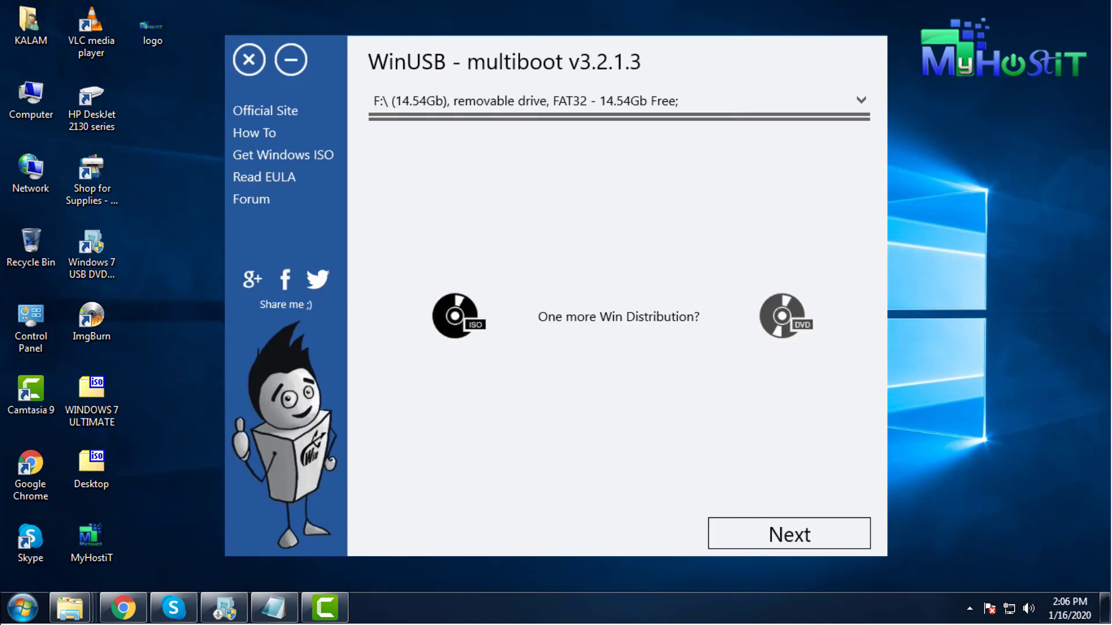
Queue the Win7_Ult_SP1_English_x64, Windows 8.1 and Win10_1607_English_x64 ISOs for the F: drive.
{"action": "left_click", "coordinate": [459, 316]}
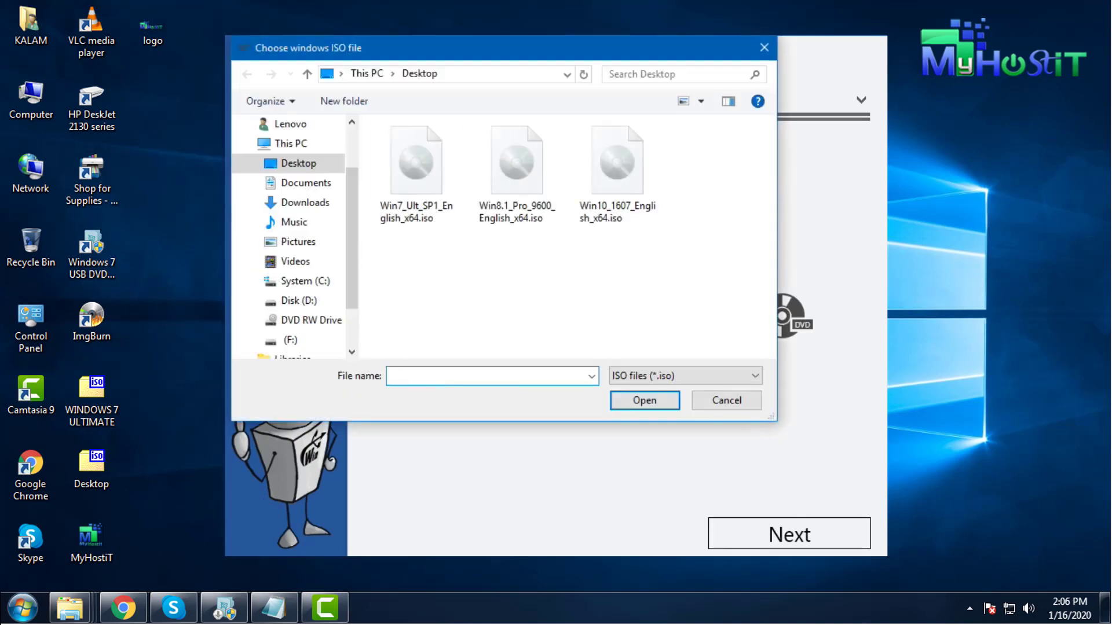
{"action": "double_click", "coordinate": [416, 174]}
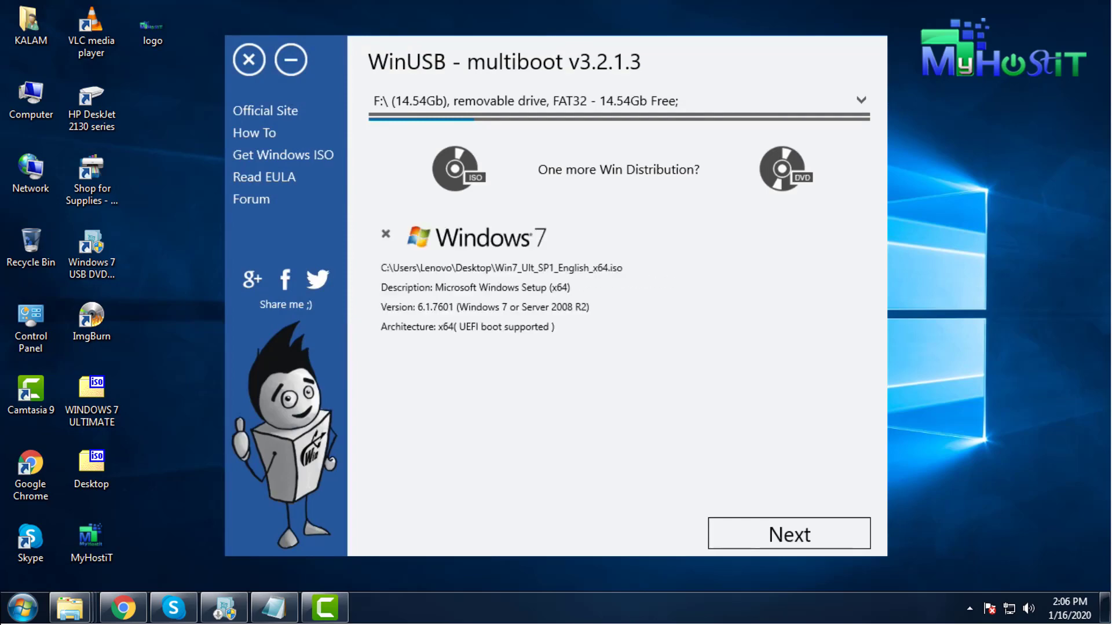
{"action": "left_click", "coordinate": [459, 169]}
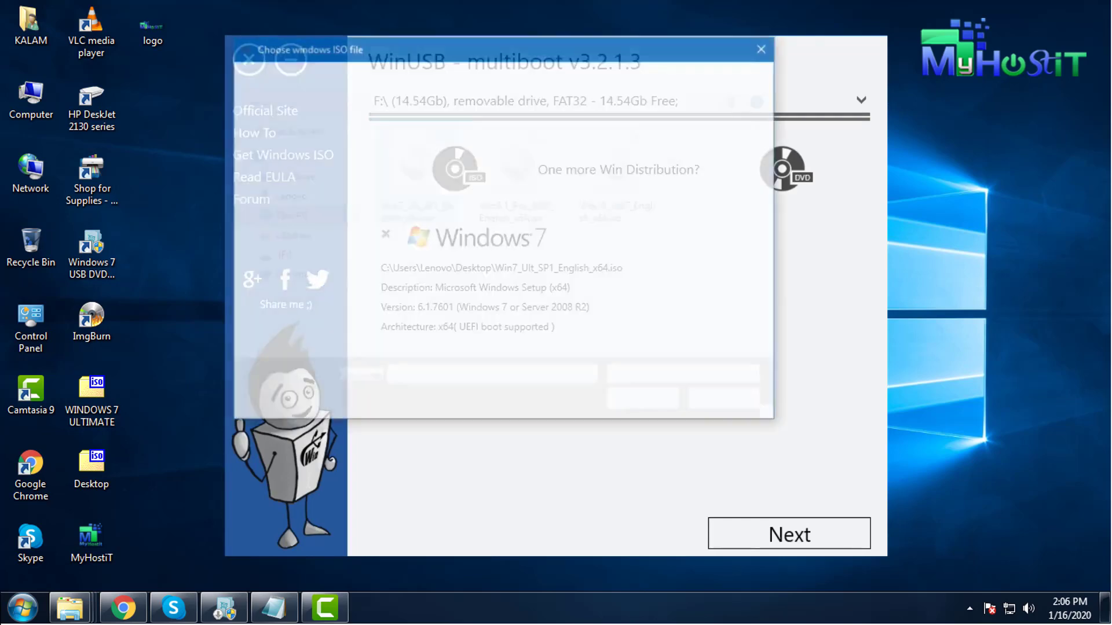
{"action": "left_click", "coordinate": [517, 174]}
{"action": "double_click", "coordinate": [516, 174]}
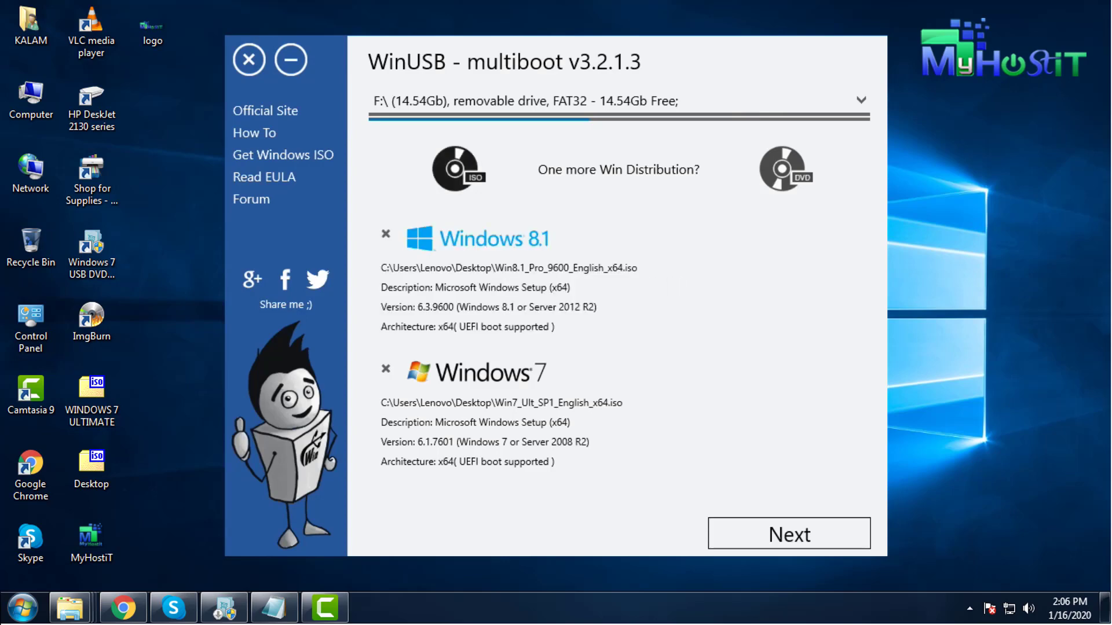
{"action": "left_click", "coordinate": [457, 169]}
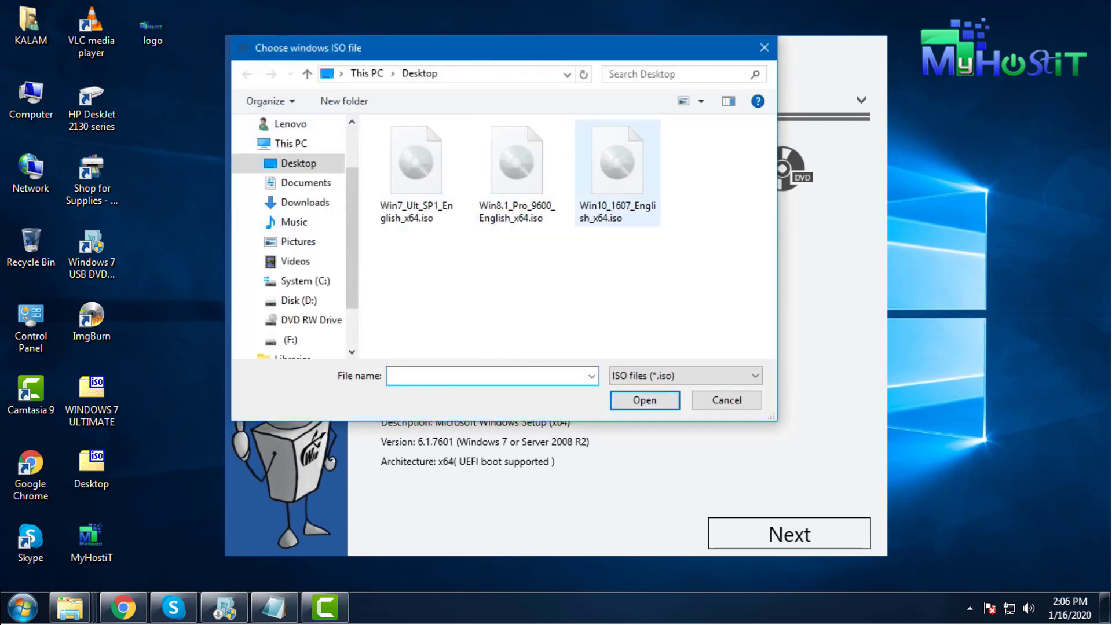
{"action": "double_click", "coordinate": [616, 169]}
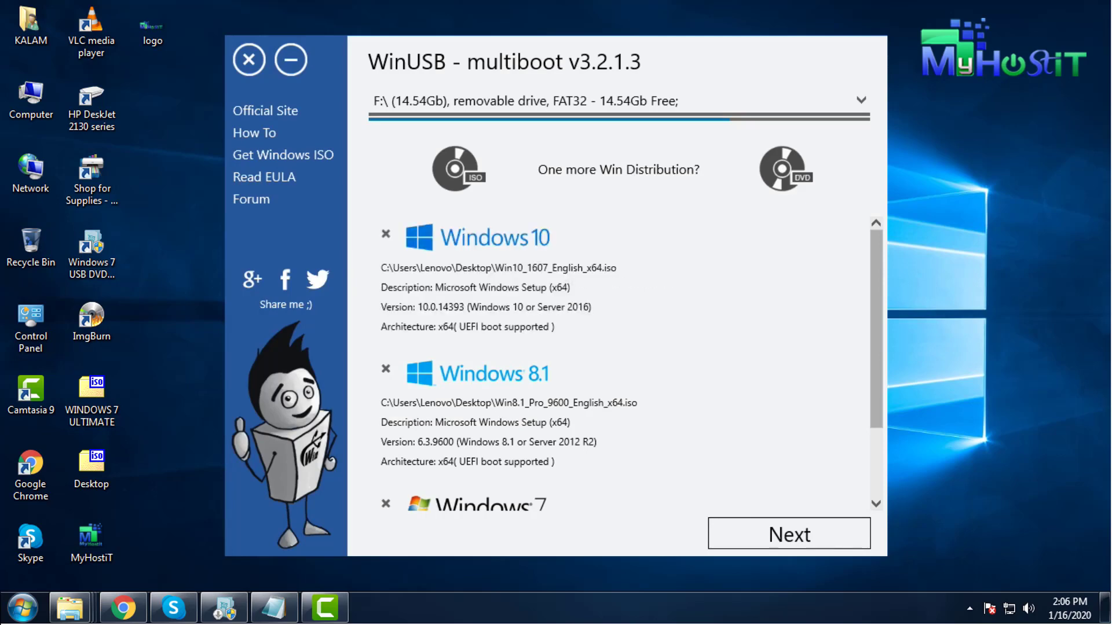
Proceed with Next to the format settings panel for the F: drive.
{"action": "left_click", "coordinate": [789, 535]}
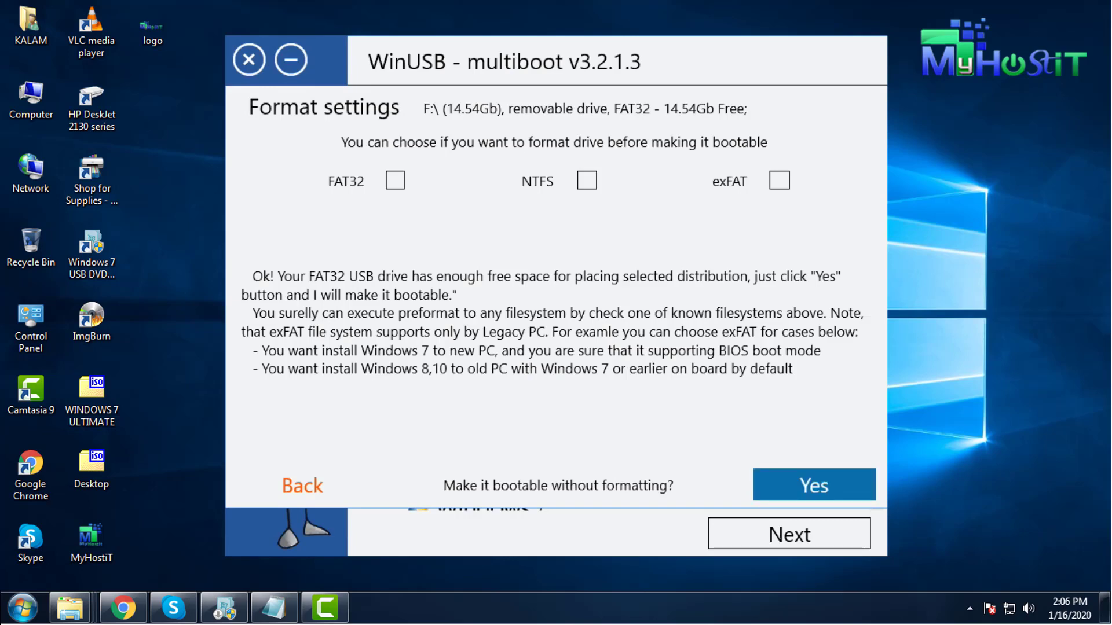
Make the drive bootable without formatting, acknowledge the Finished! message and close WinUSB.
{"action": "left_click", "coordinate": [814, 485]}
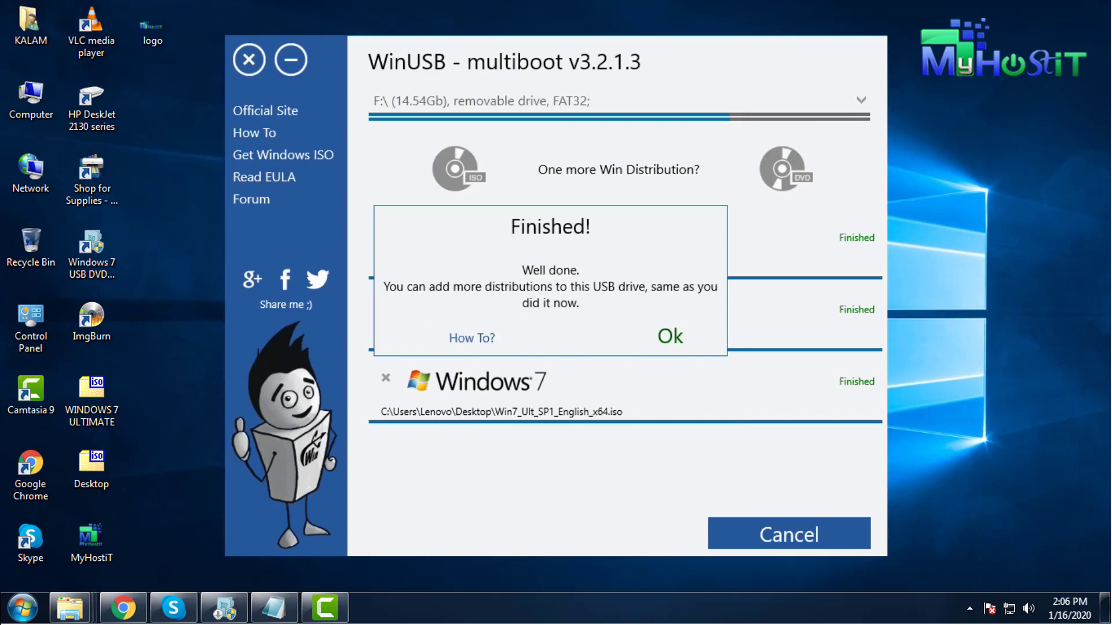
{"action": "left_click", "coordinate": [670, 336]}
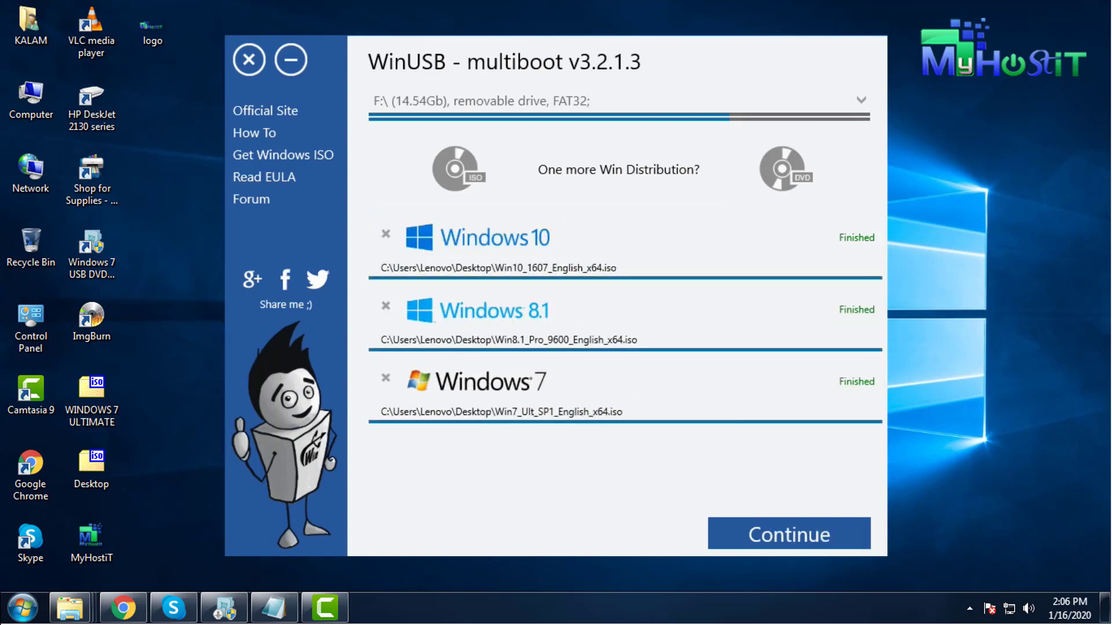
{"action": "left_click", "coordinate": [249, 60]}
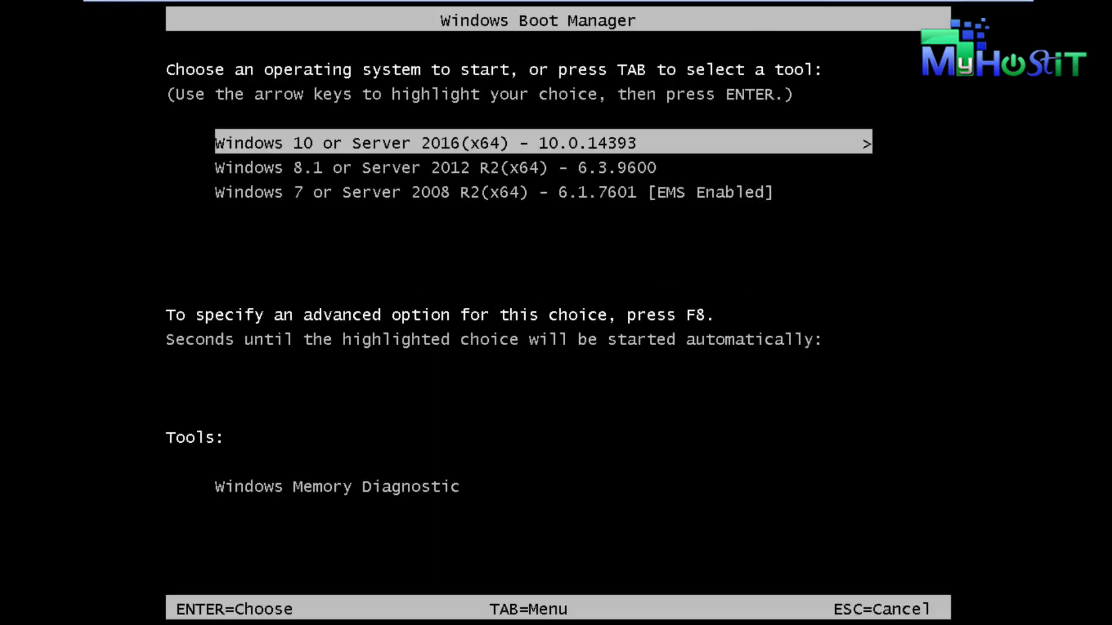
{"action": "key", "text": "Down"}
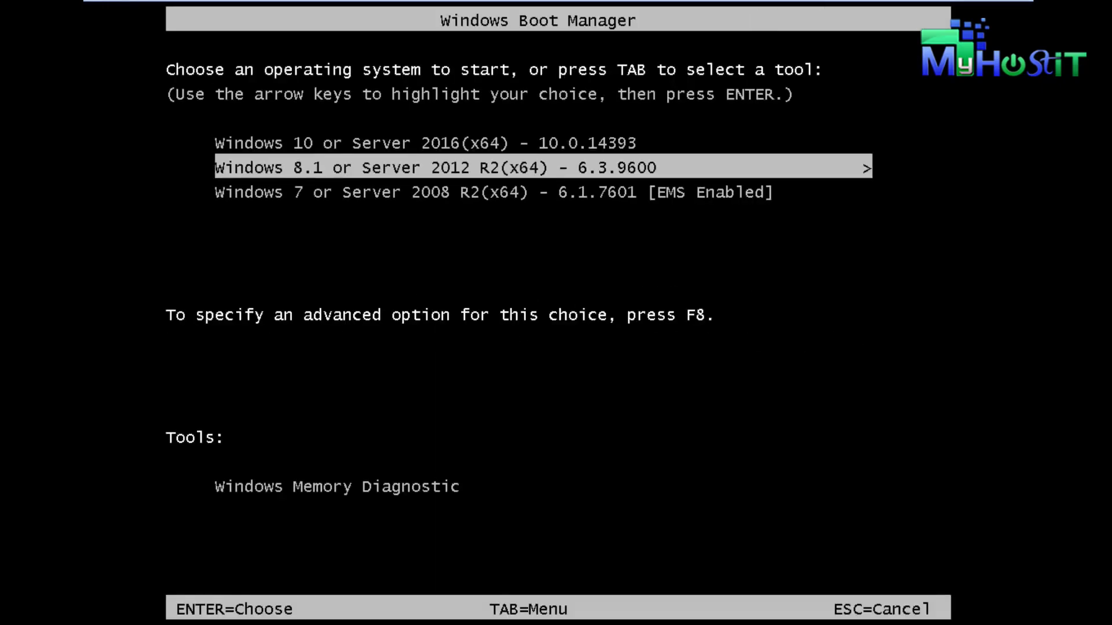
{"action": "key", "text": "Down"}
{"action": "key", "text": "Up"}
{"action": "key", "text": "Up"}
{"action": "key", "text": "Down"}
{"action": "key", "text": "Down"}
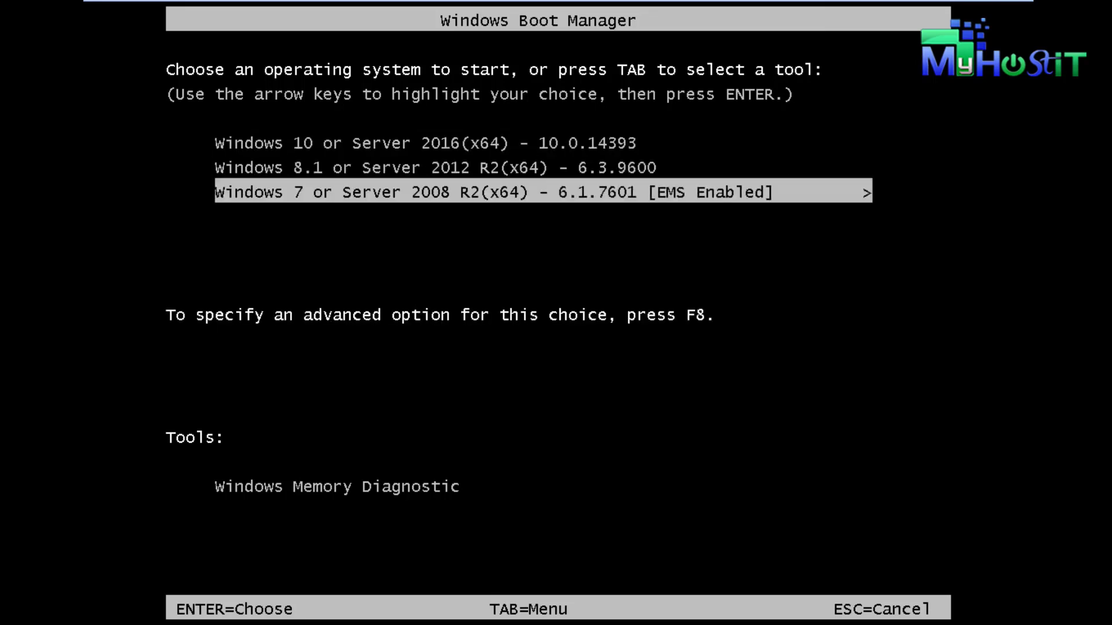